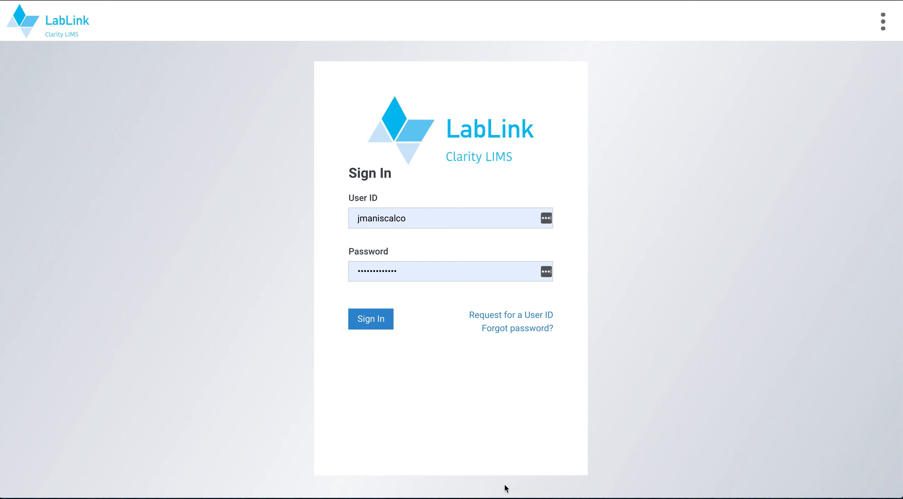
# Step: Open the request form for a new user ID and examine its required fields and disclaimer
pyautogui.click(517, 314)
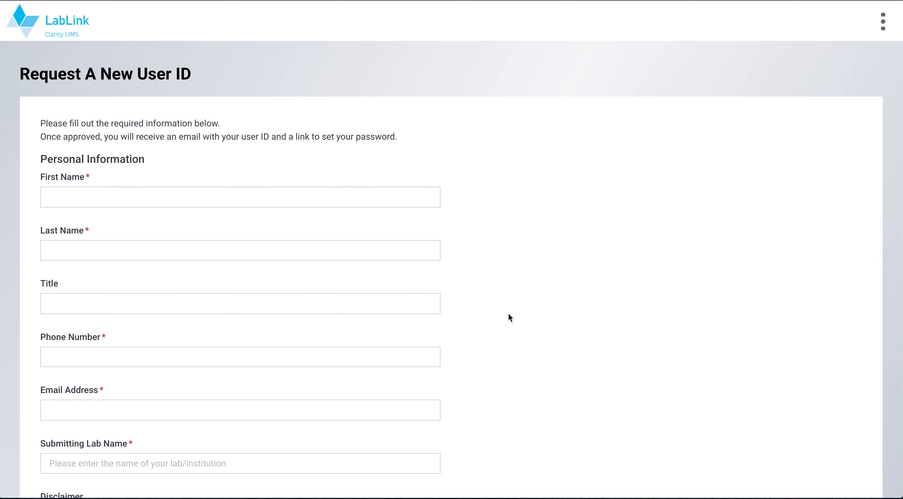
pyautogui.scroll(-5, 508, 314)
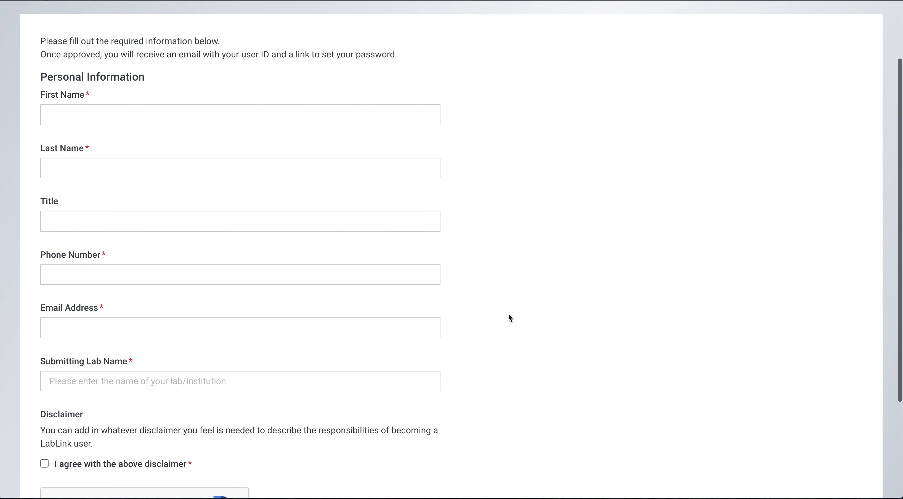
pyautogui.scroll(-1, 510, 317)
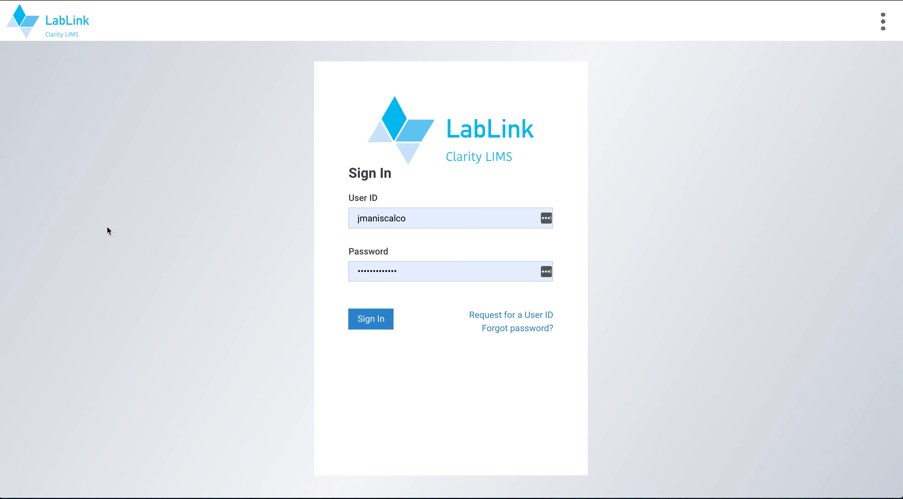
# Step: Sign in, then download the Clarity LIMS Sample Submission Sheet Example from the resource materials and open it in Excel
pyautogui.click(371, 321)
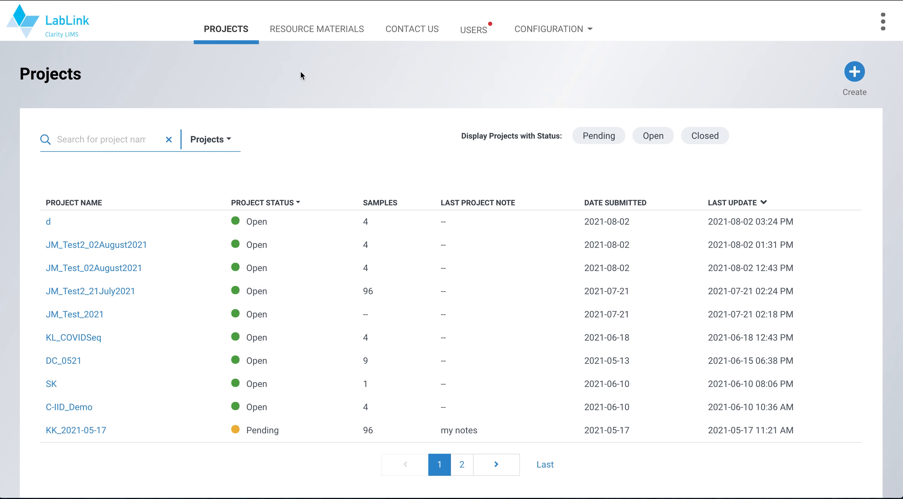
pyautogui.click(335, 30)
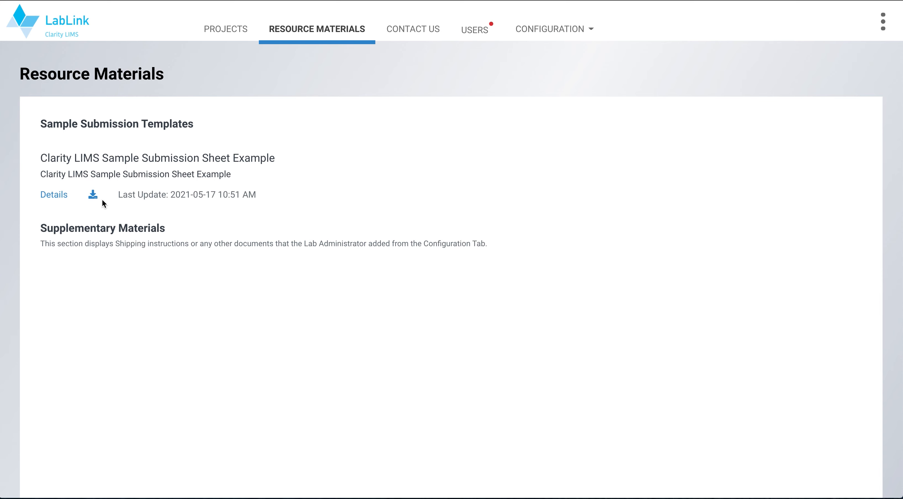
pyautogui.click(94, 197)
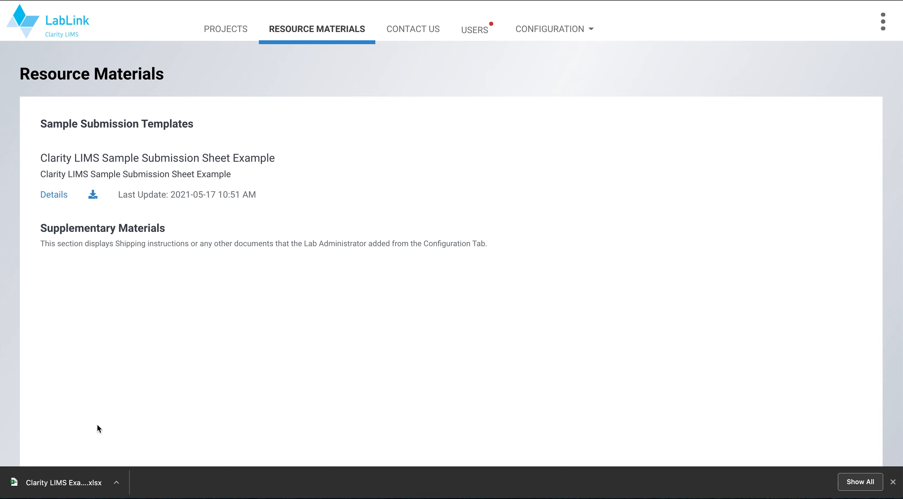
pyautogui.click(80, 483)
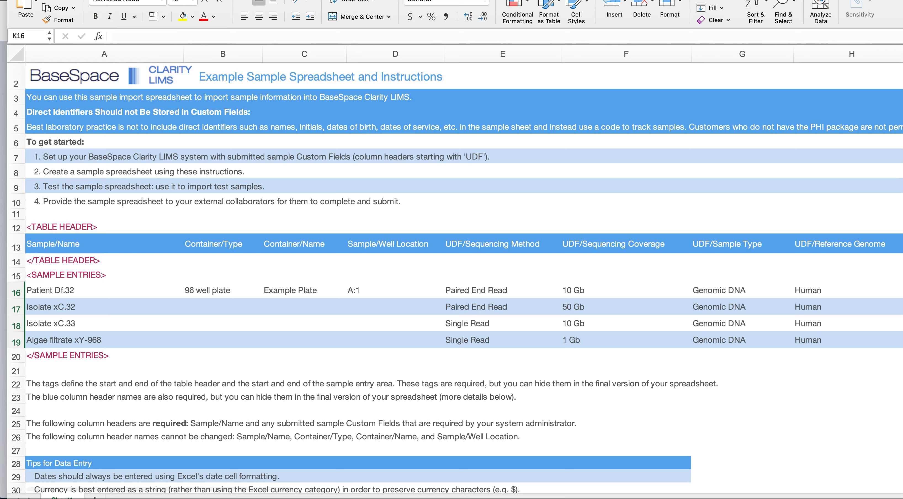
# Step: Name the four sample entries Sample 1 through Sample 4 in cells A16 to A19
pyautogui.click(119, 310)
pyautogui.moveTo(87, 292); pyautogui.dragTo(87, 289)
pyautogui.write('Sample 1')
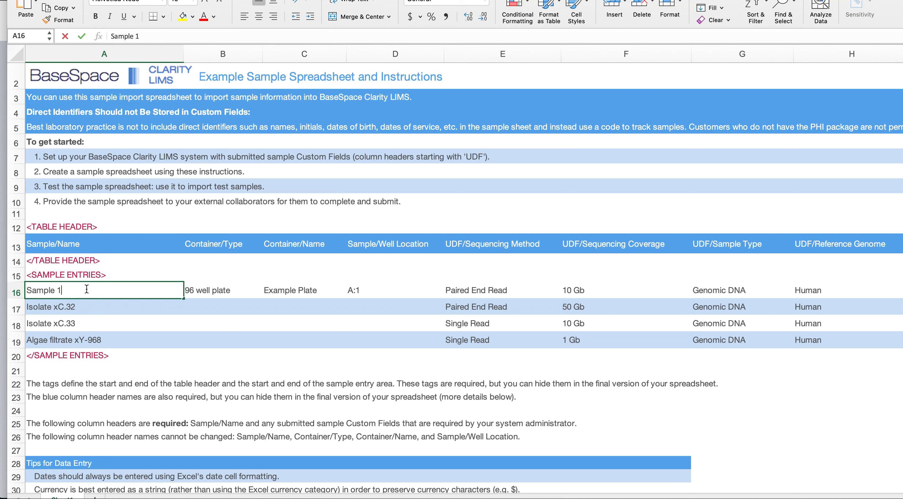
pyautogui.press('Return')
pyautogui.click(86, 289)
pyautogui.moveTo(183, 298); pyautogui.dragTo(184, 349)
# Step: Copy the container type "96 well plate" and container name "Example Plate" from row 16 into rows 17 to 19
pyautogui.click(217, 293)
pyautogui.press('super+c')
pyautogui.moveTo(219, 305); pyautogui.dragTo(218, 339)
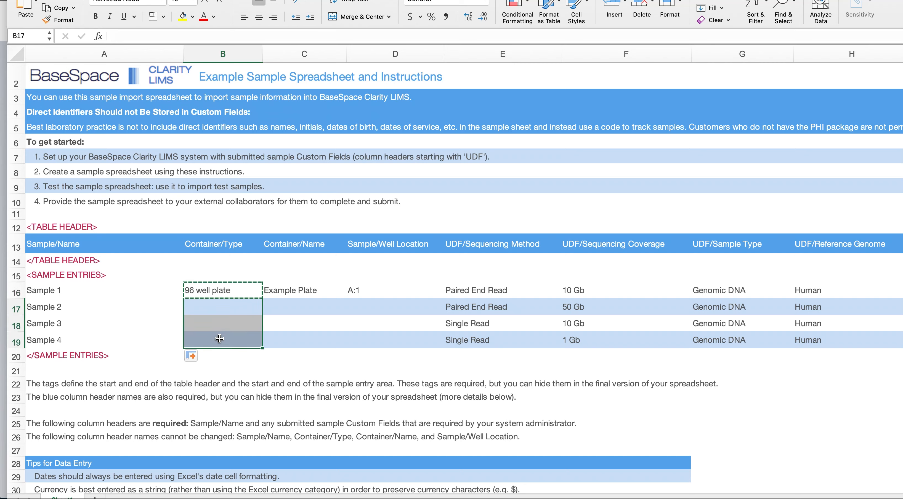
pyautogui.press('super+v')
pyautogui.click(280, 295)
pyautogui.press('super+c')
pyautogui.moveTo(291, 306); pyautogui.dragTo(294, 340)
pyautogui.press('super+v')
# Step: Enter the well locations B:1, C:1 and D:1 for Samples 2, 3 and 4
pyautogui.click(370, 312)
pyautogui.write('B:1')
pyautogui.press('Return')
pyautogui.write('C:1')
pyautogui.press('Return')
pyautogui.write('D:1')
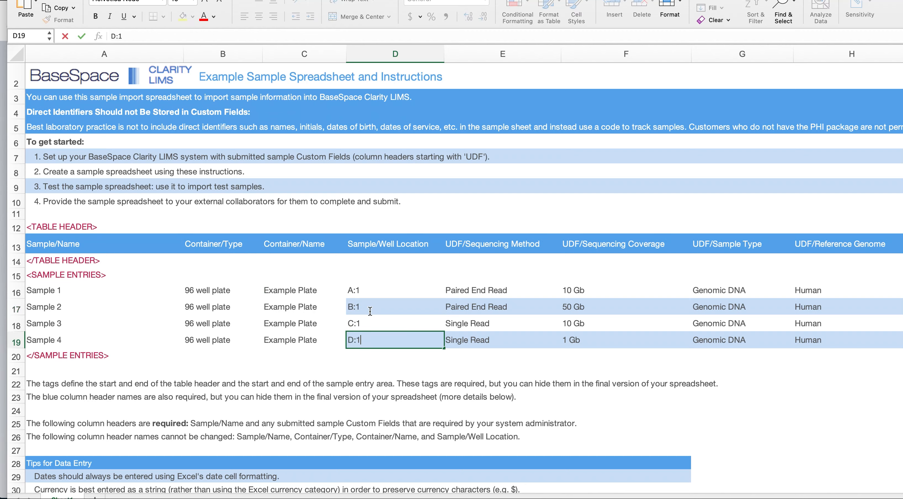
pyautogui.click(343, 287)
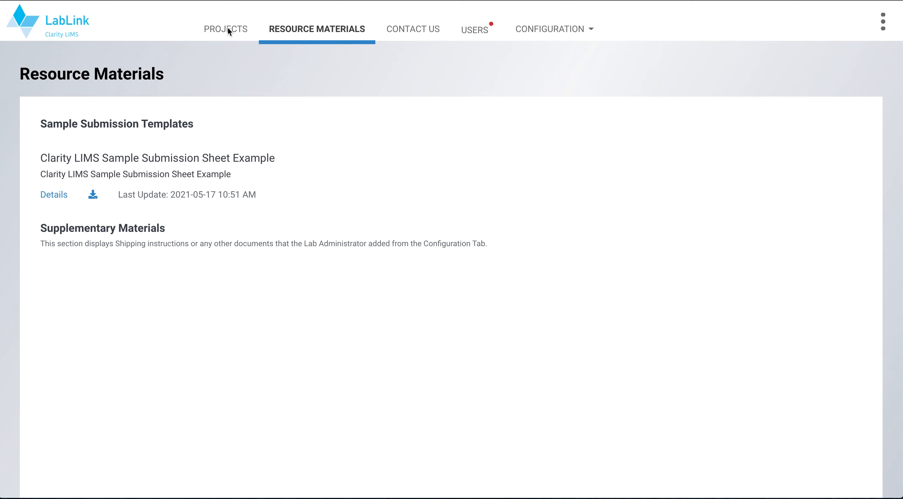
# Step: Switch back to LabLink and create a new project named JM_LabLink_Project without notes, continuing to the sample upload
pyautogui.click(219, 30)
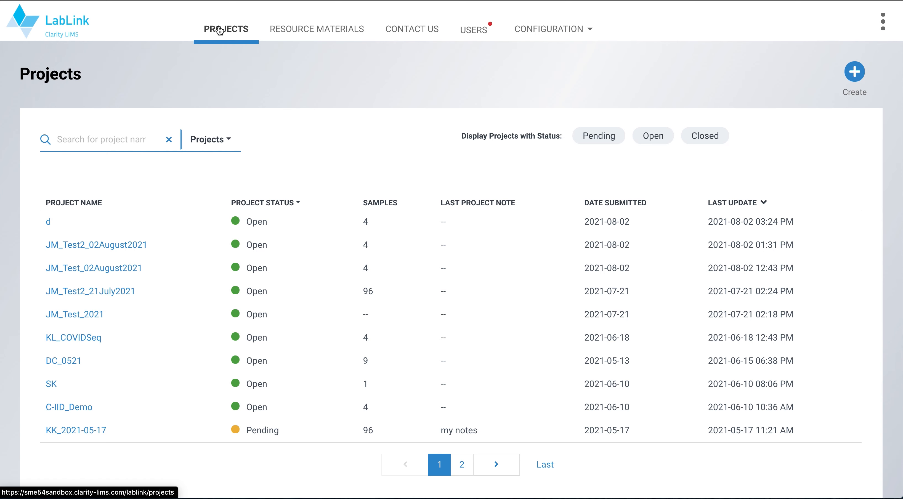
pyautogui.click(858, 73)
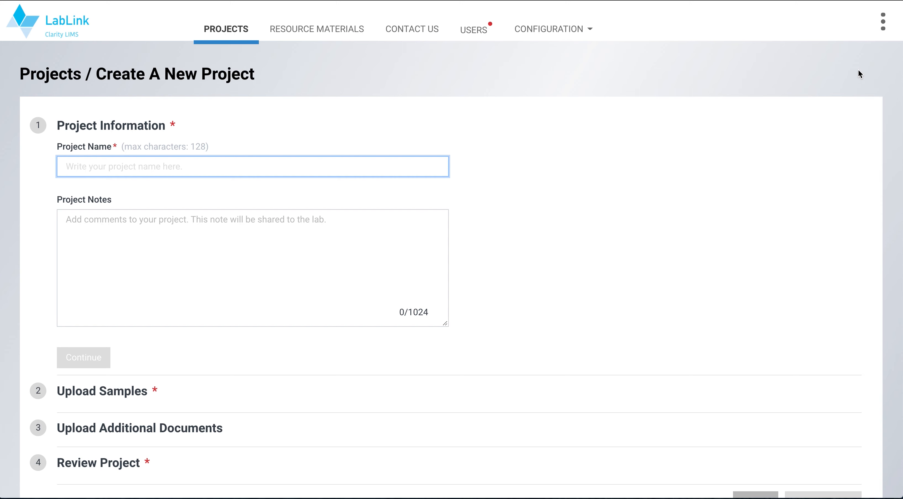
pyautogui.write('JM_')
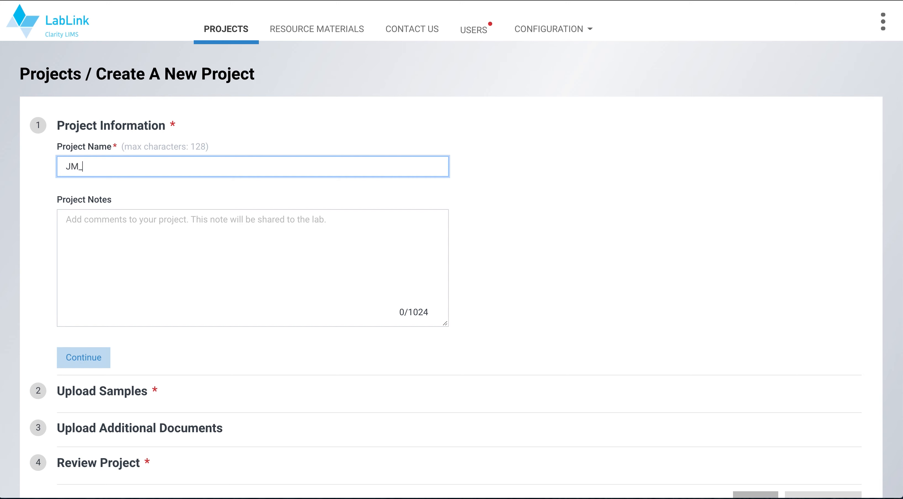
pyautogui.write('LablLink_Project')
pyautogui.click(98, 358)
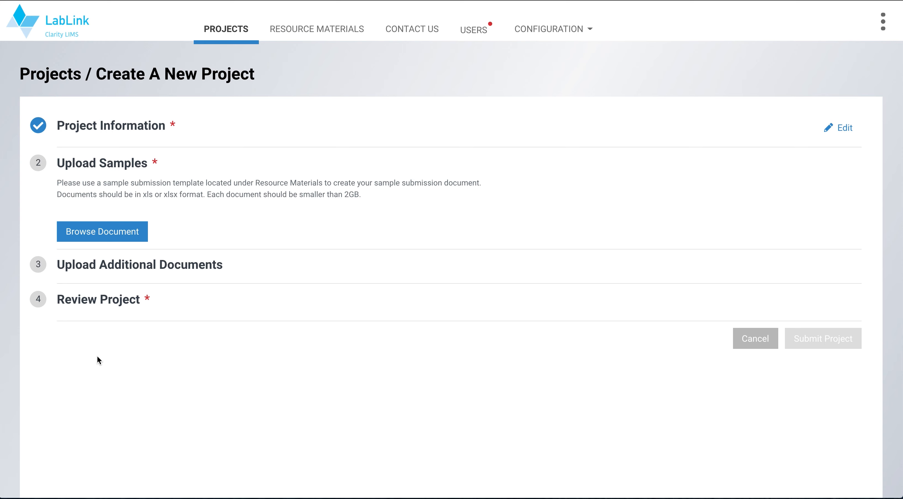
# Step: Upload Clarity LIMS Example Sample Sheet (71).xlsx as the project's sample sheet and continue
pyautogui.click(130, 231)
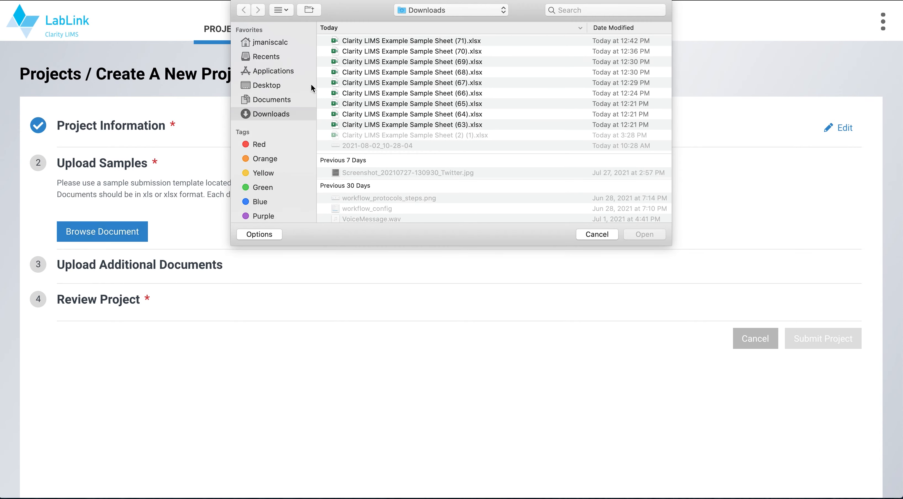
pyautogui.doubleClick(392, 35)
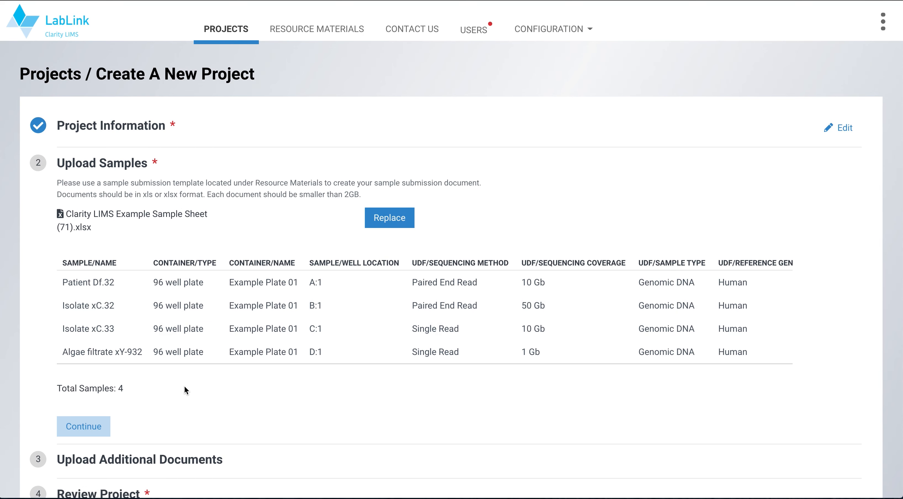
pyautogui.click(97, 428)
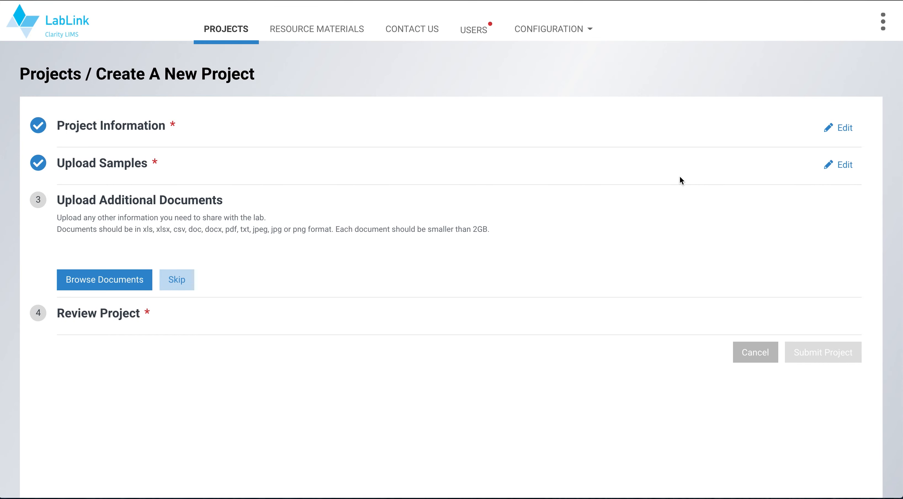
# Step: Replace the project's uploaded sample sheet with Clarity LIMS Example Sample Sheet (2) (1).xlsx and continue
pyautogui.click(848, 165)
pyautogui.click(388, 218)
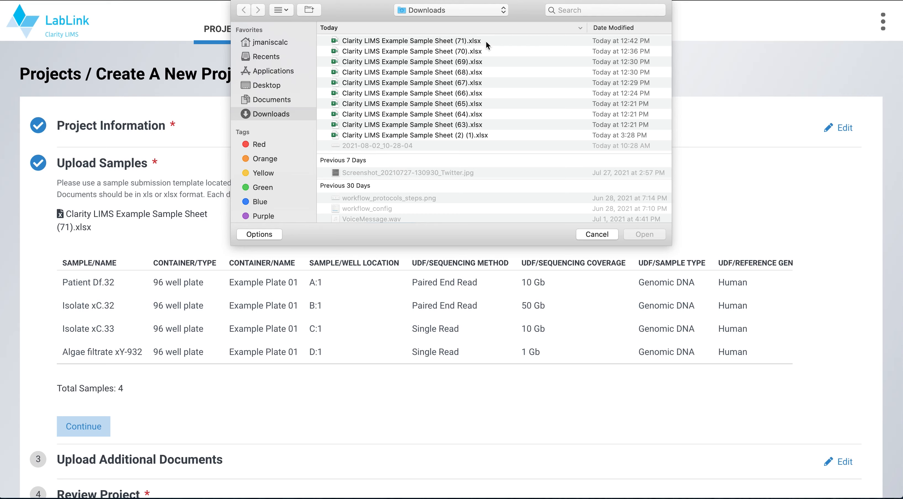
pyautogui.click(425, 135)
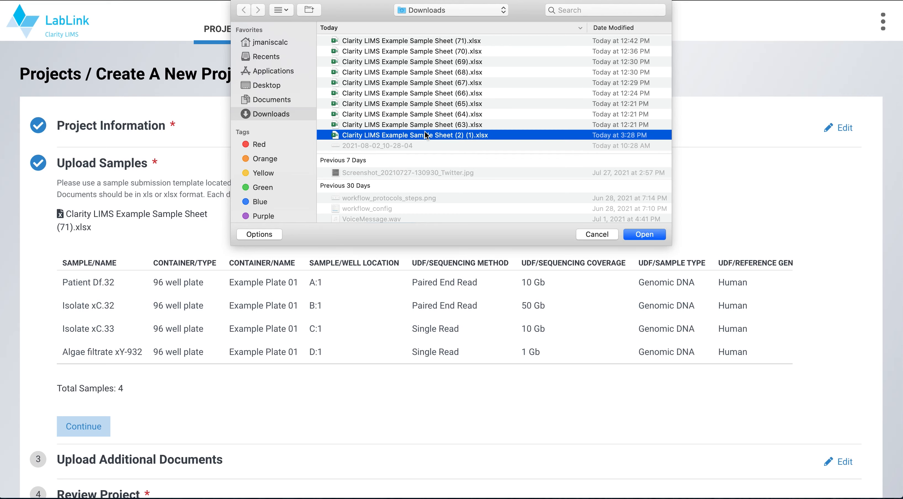
pyautogui.click(637, 237)
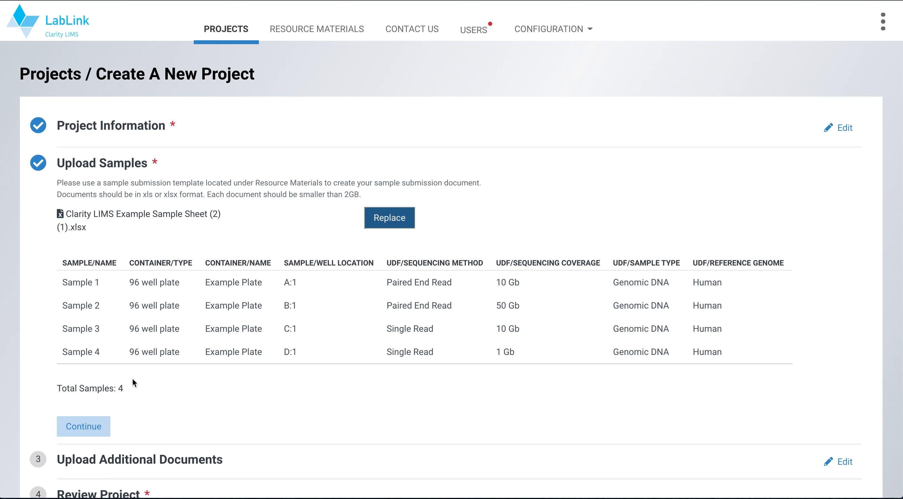
pyautogui.click(83, 429)
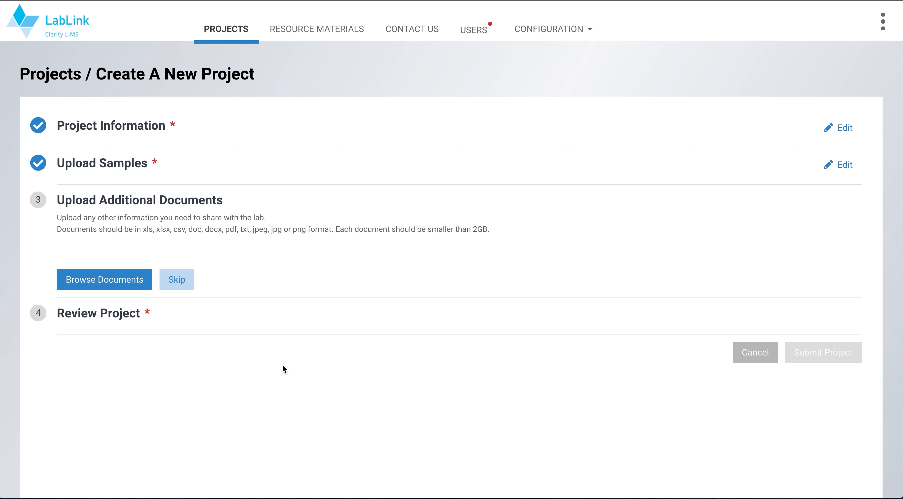
# Step: Skip the additional documents, accept all three submission statements and submit the project
pyautogui.click(190, 285)
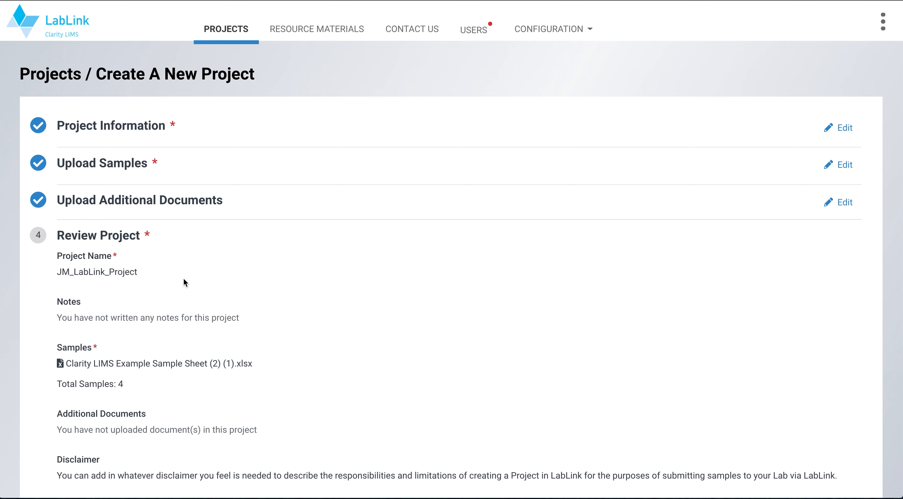
pyautogui.scroll(-4, 381, 292)
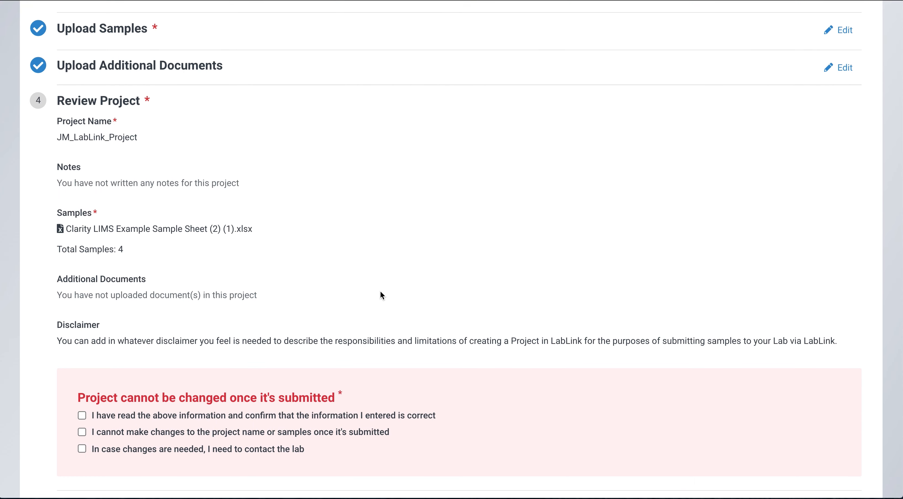
pyautogui.scroll(-2, 380, 292)
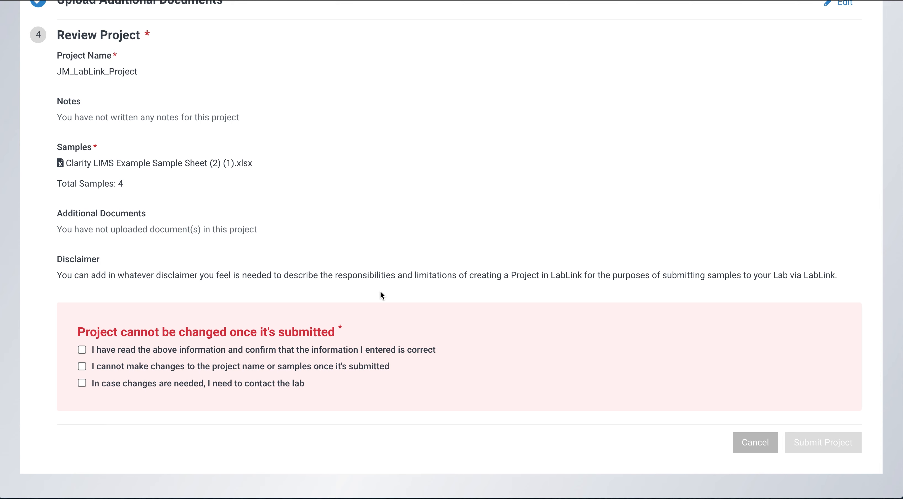
pyautogui.click(81, 350)
pyautogui.click(83, 382)
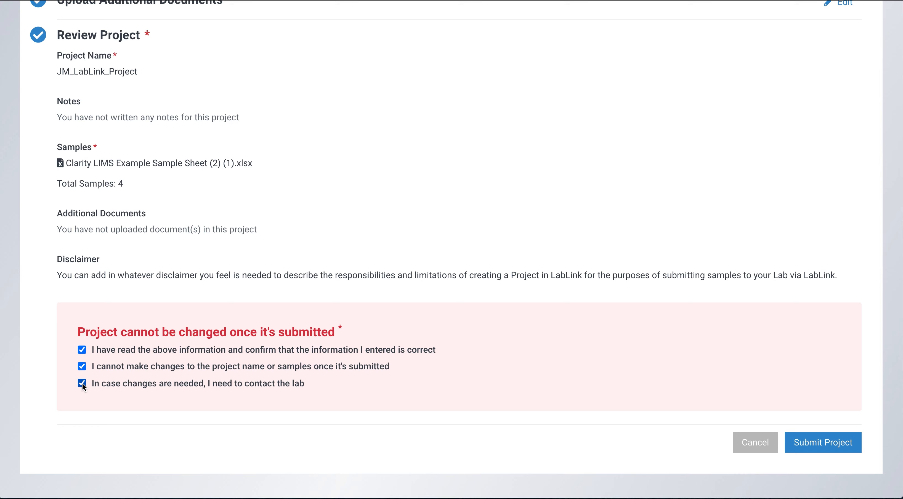
pyautogui.click(821, 445)
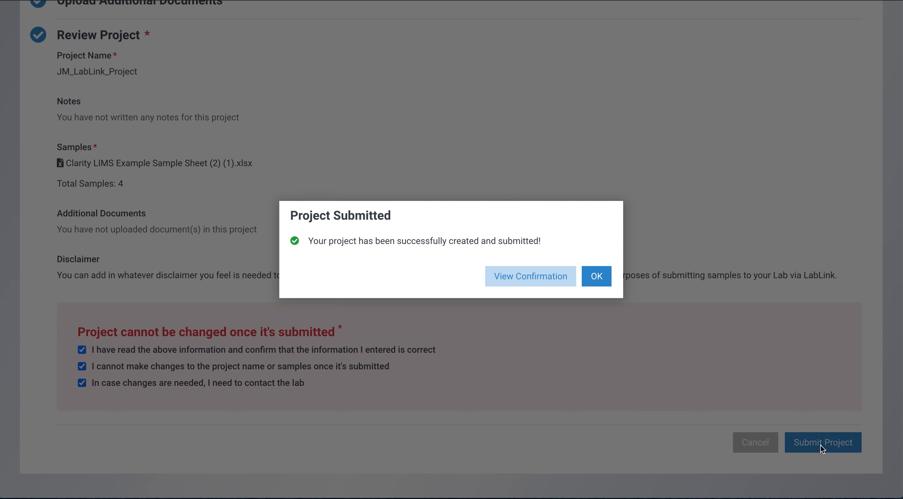
# Step: View the submission confirmation, then examine the overview and sample list of JM_LabLink_Project
pyautogui.click(557, 279)
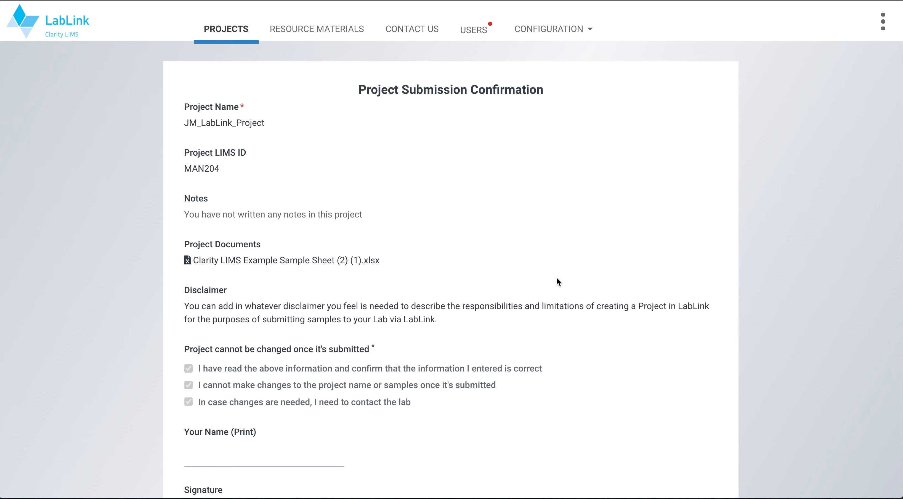
pyautogui.click(233, 35)
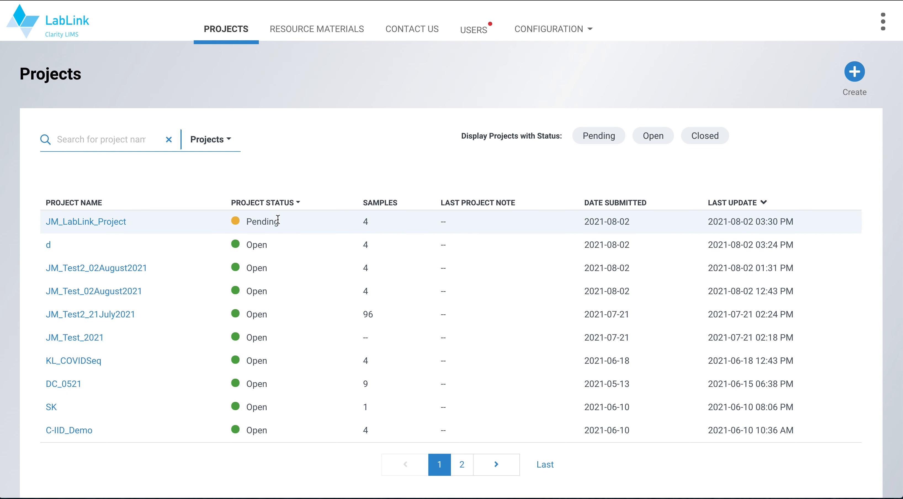
pyautogui.click(99, 221)
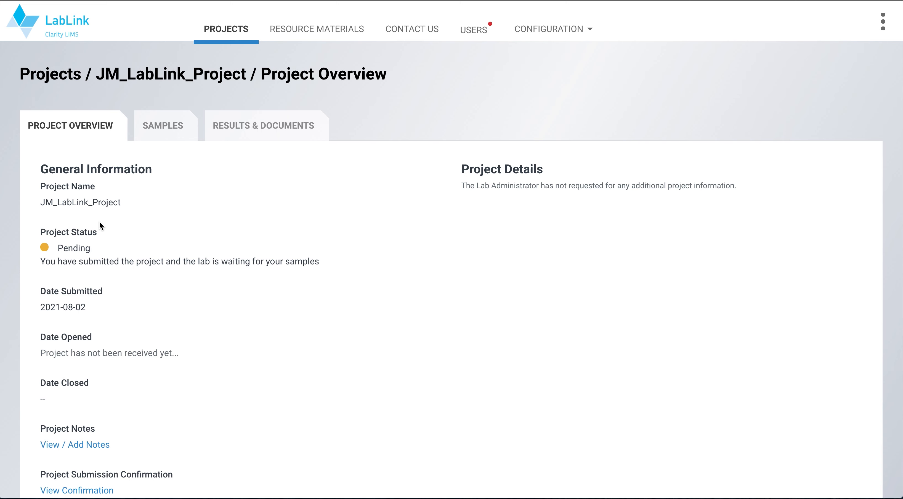
pyautogui.click(166, 128)
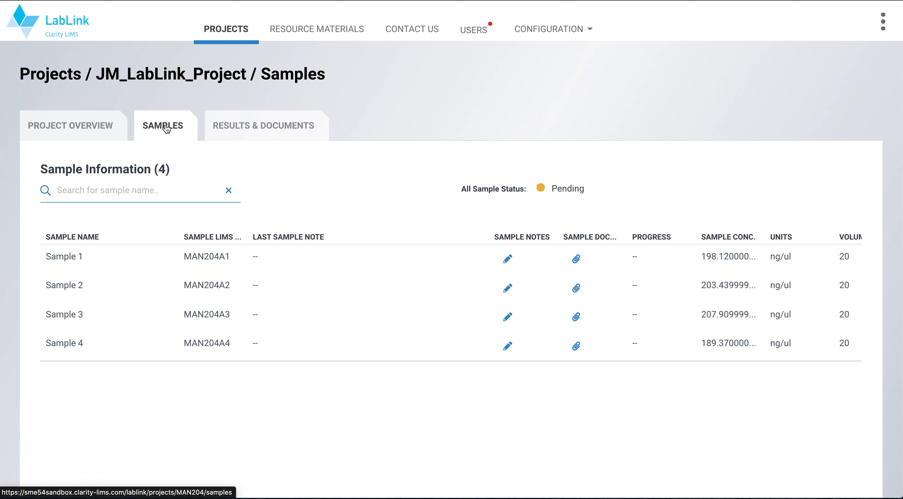